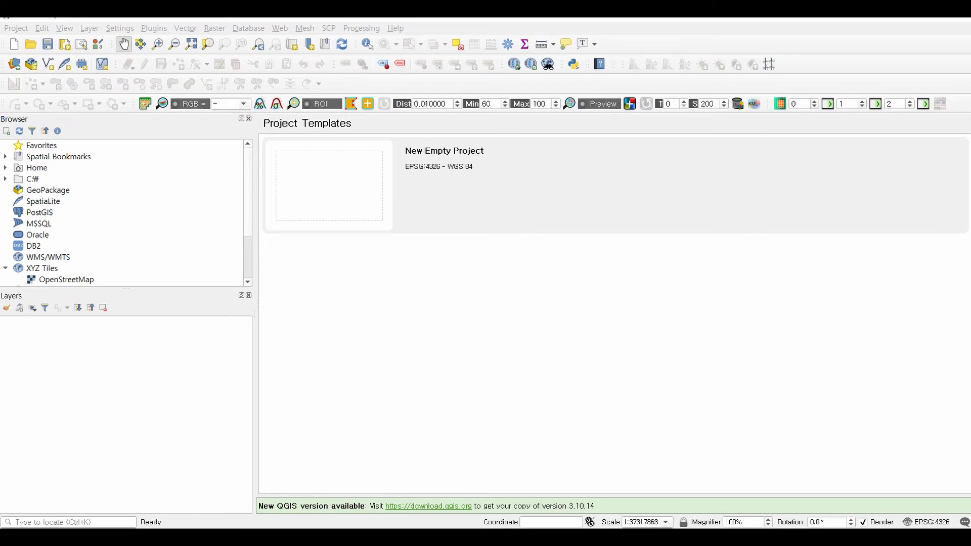
# Search all available plugins for "rs&gis" and install the RS&GIS plugin.
pyautogui.click(154, 28)
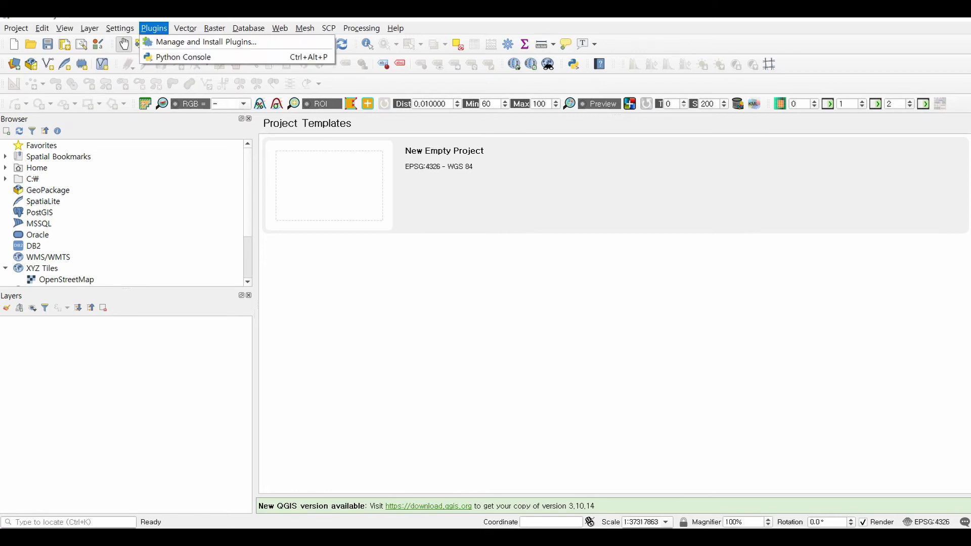
pyautogui.press('Down')
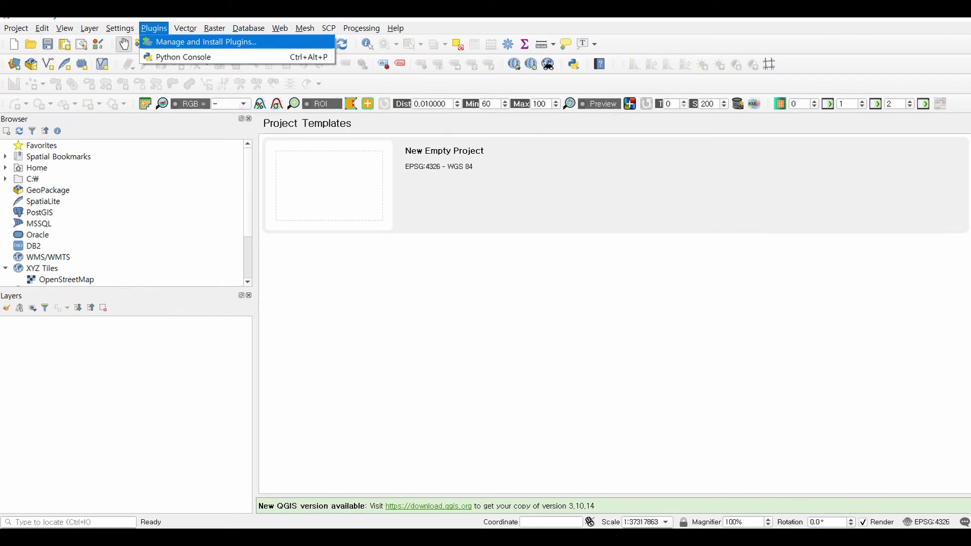
pyautogui.press('Return')
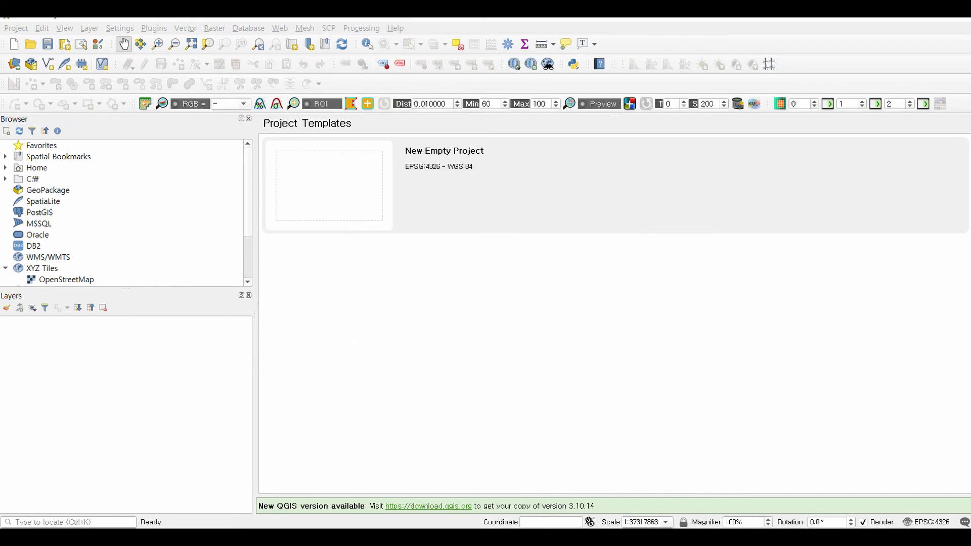
pyautogui.moveTo(314, 97); pyautogui.dragTo(566, 126)
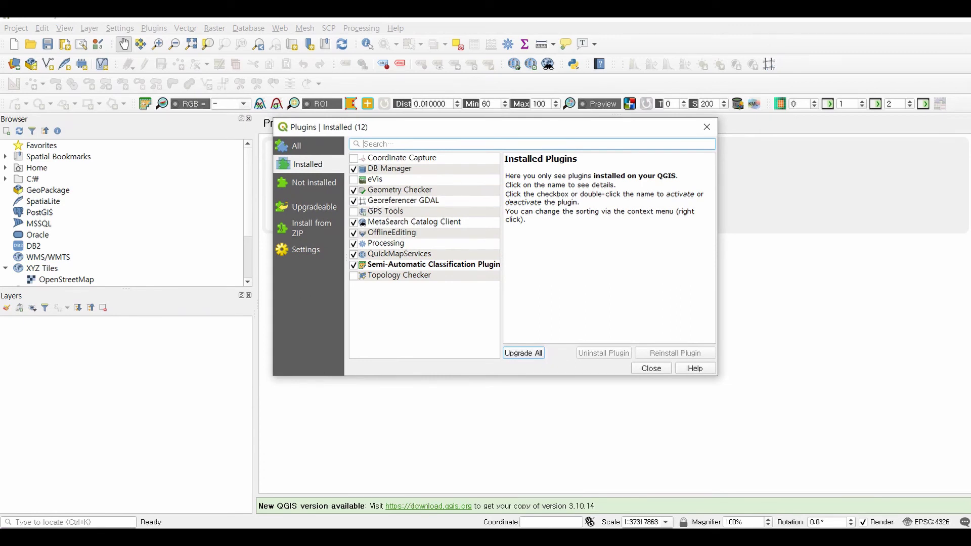
pyautogui.click(297, 146)
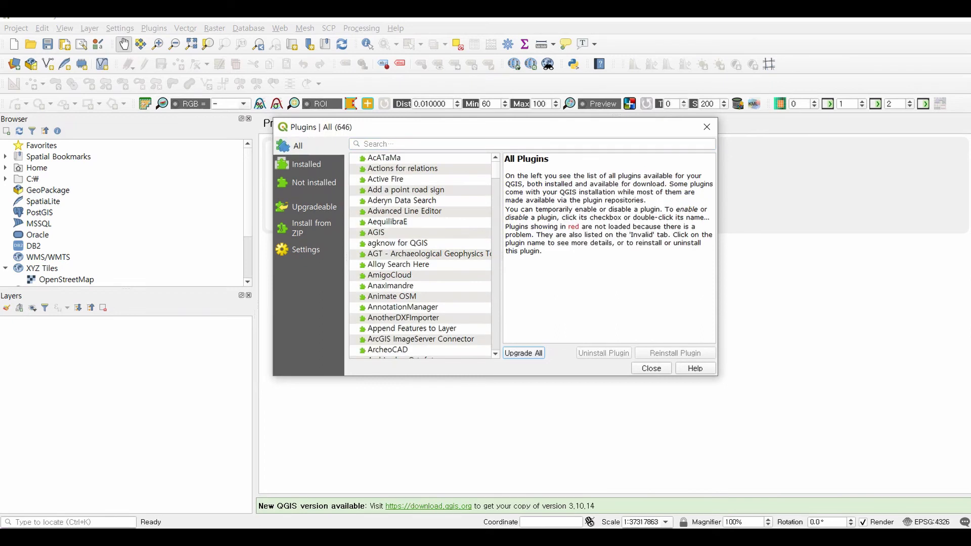
pyautogui.click(384, 144)
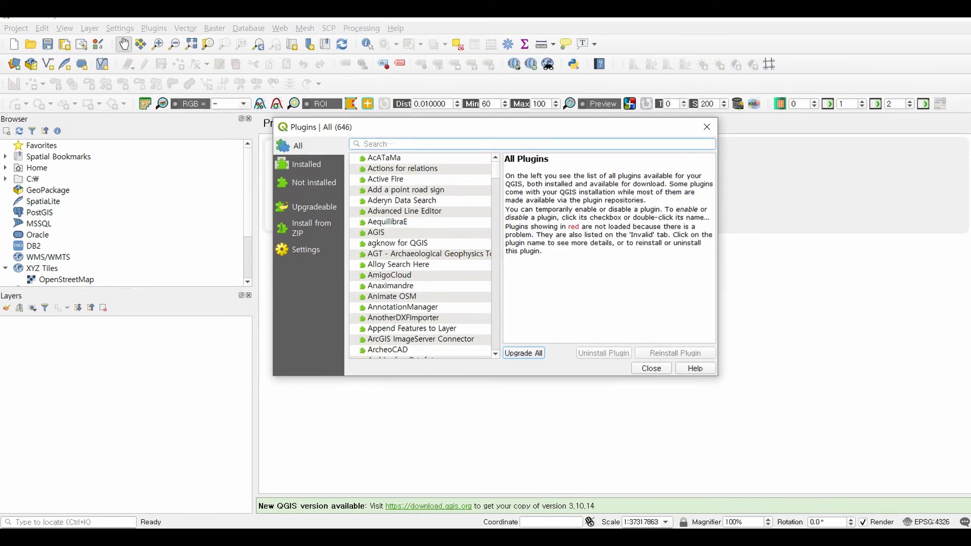
pyautogui.write('rs')
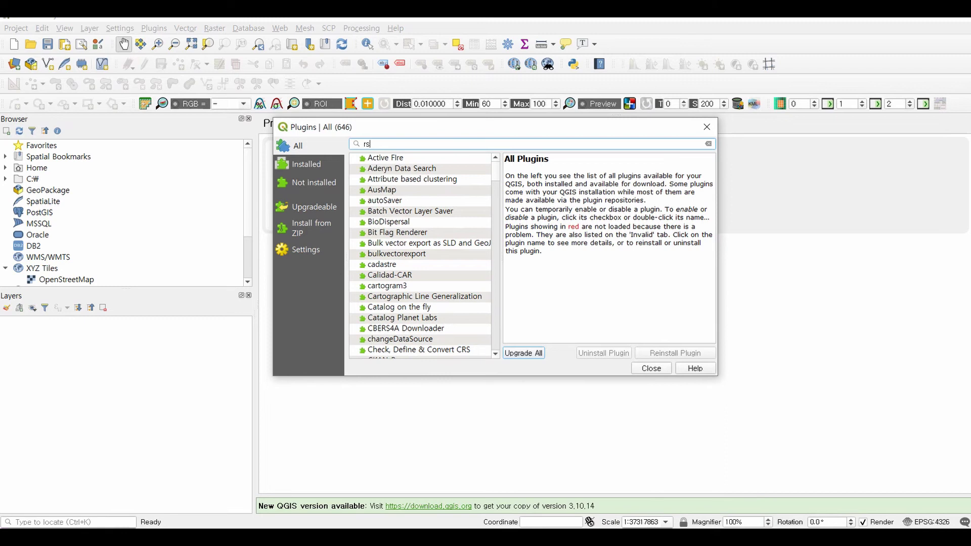
pyautogui.write('&gis')
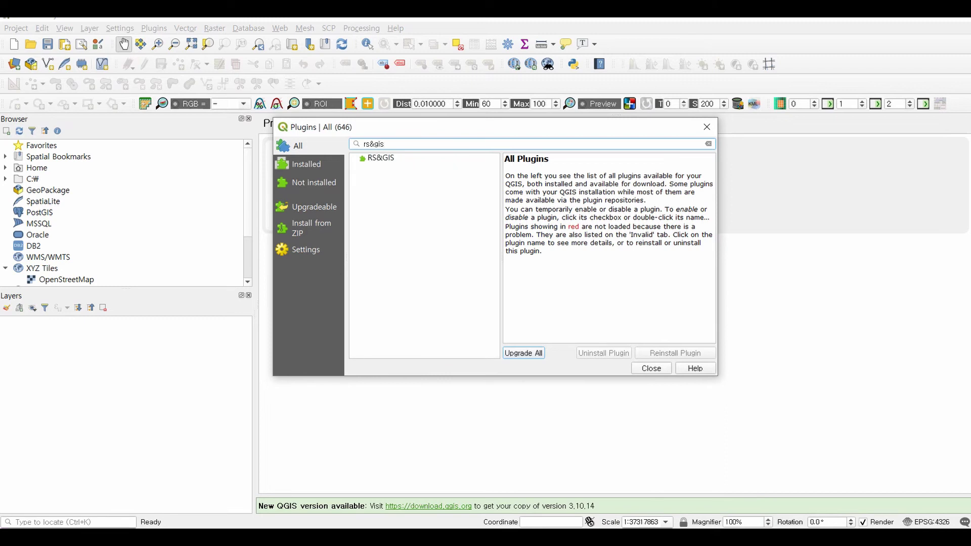
pyautogui.click(380, 157)
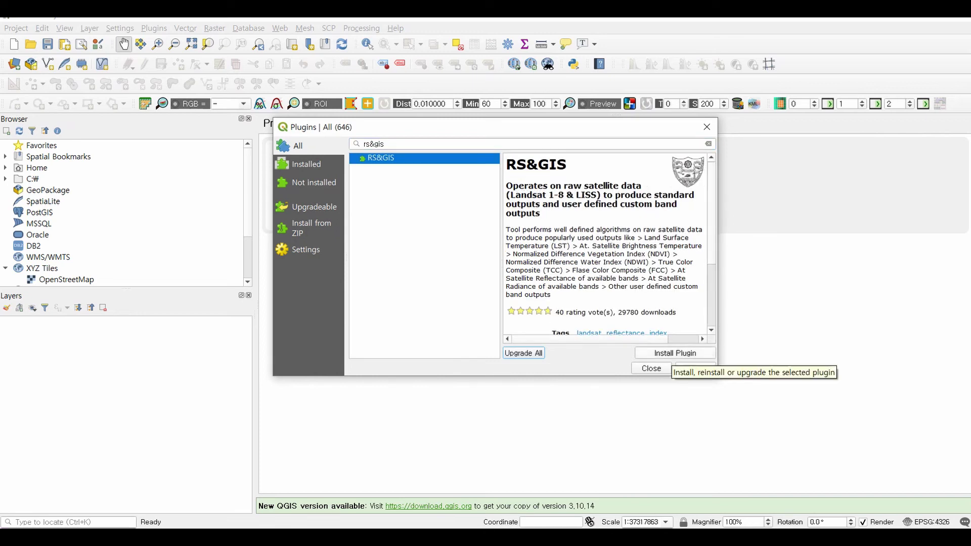
pyautogui.click(671, 355)
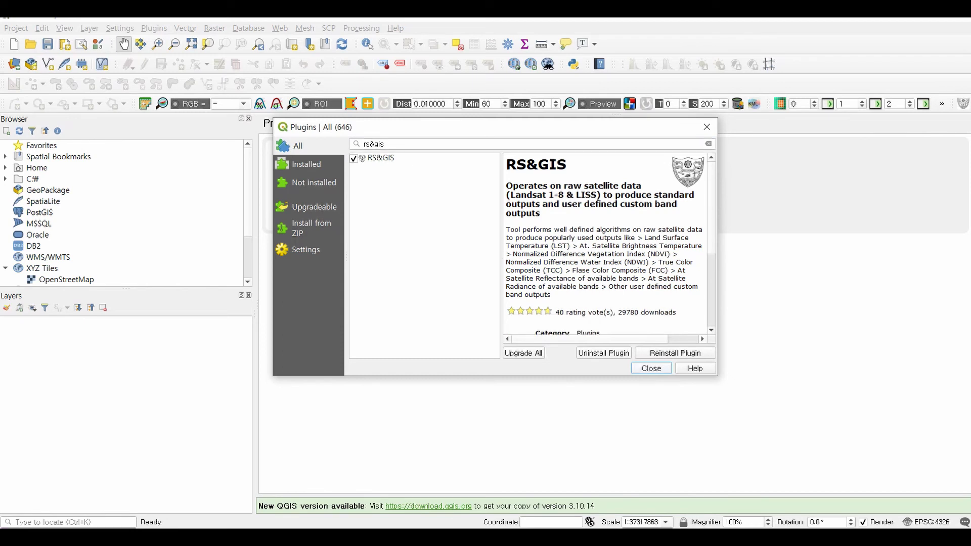
pyautogui.click(651, 369)
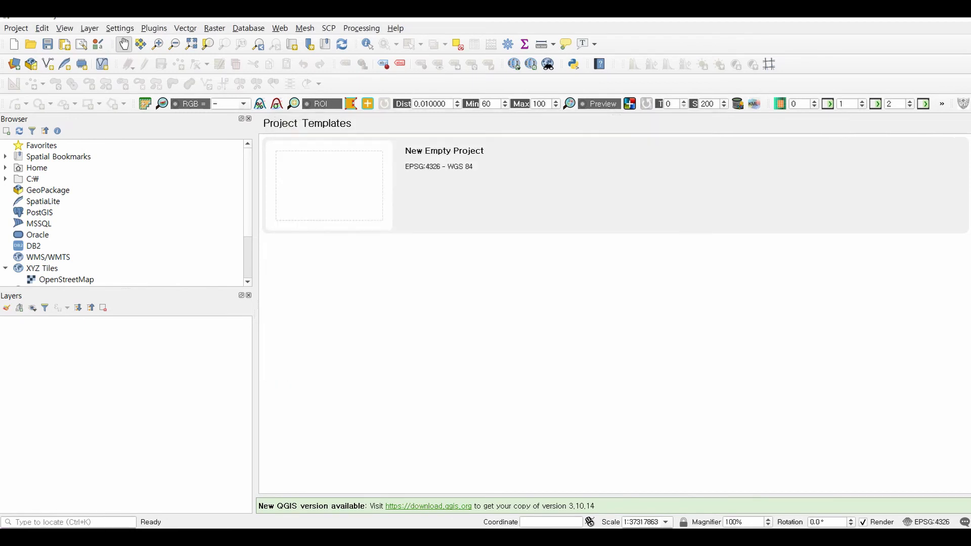
# Open the RS&GIS Derived Outputs tool and set the raw data input mode to Compressed file/s.
pyautogui.hotkey('alt', 'p')
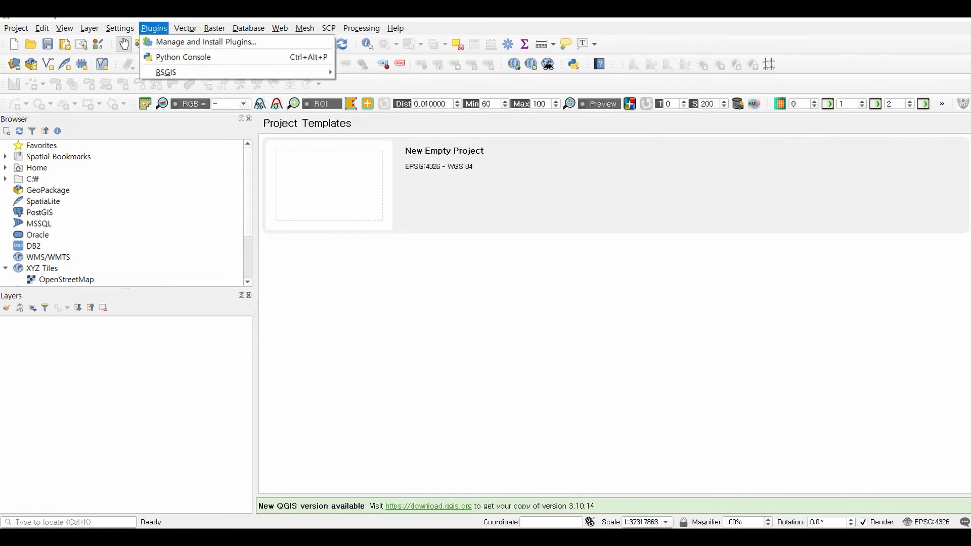
pyautogui.moveTo(166, 72)
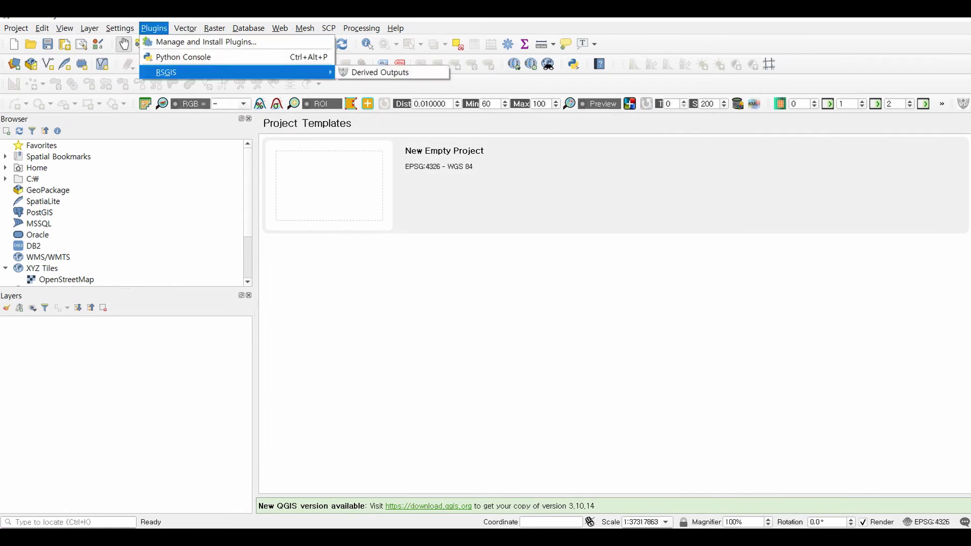
pyautogui.press('Down')
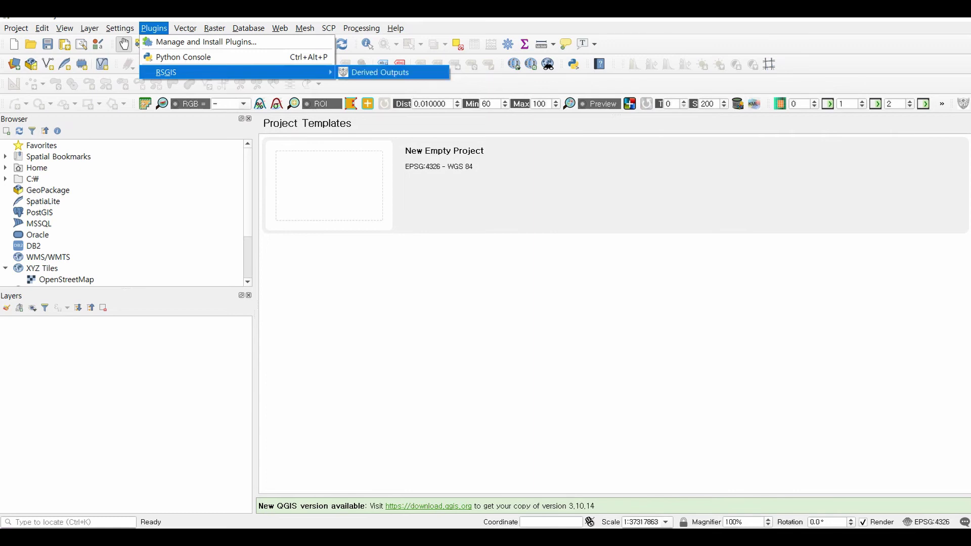
pyautogui.press('Return')
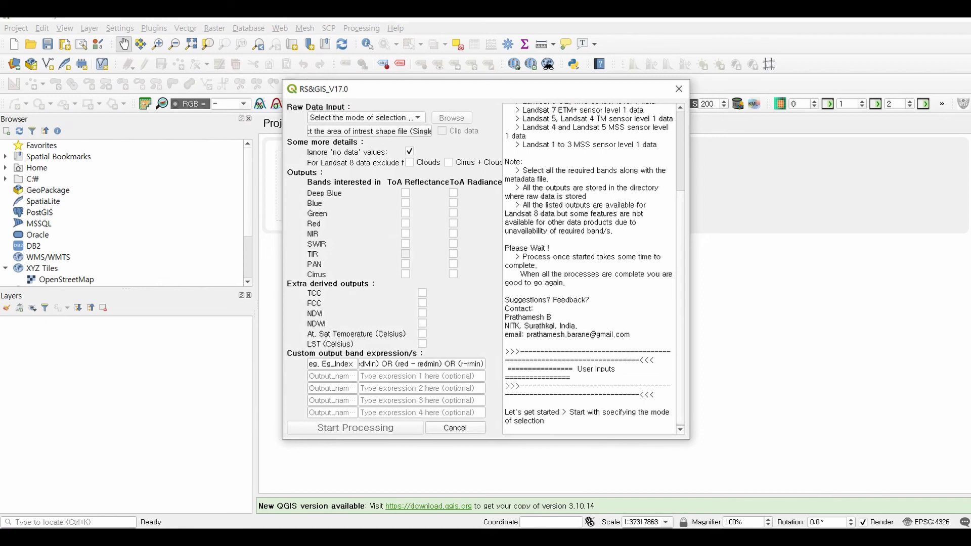
pyautogui.click(367, 118)
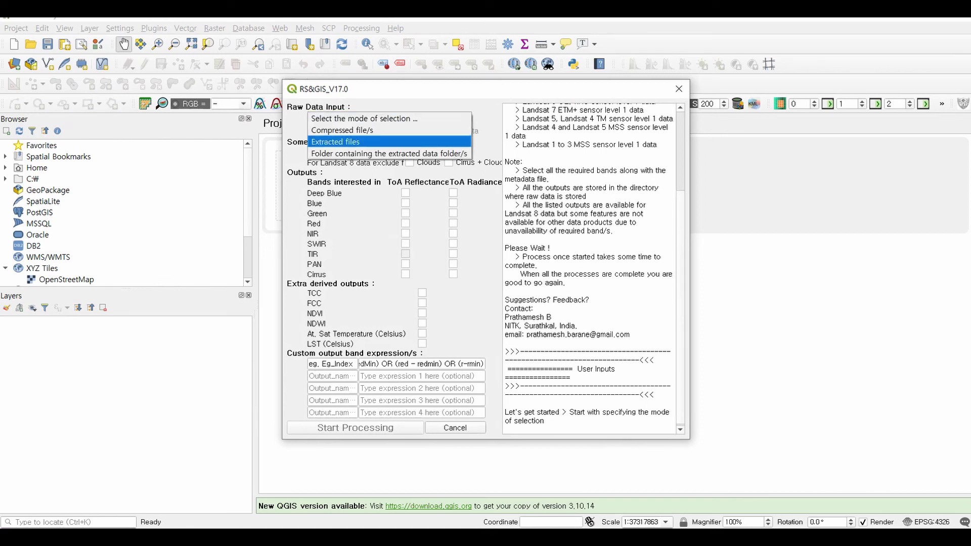
pyautogui.press('Return')
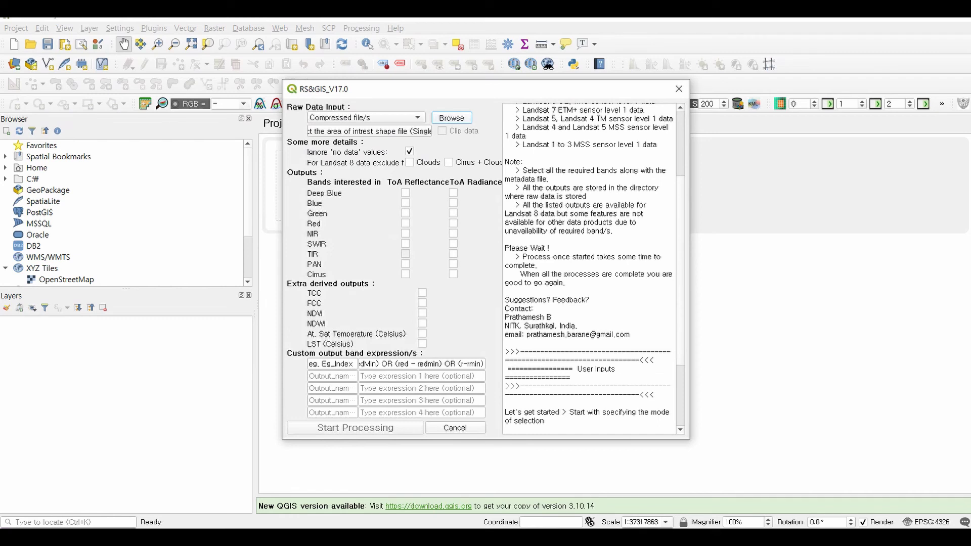
pyautogui.hotkey('alt', 'Down')
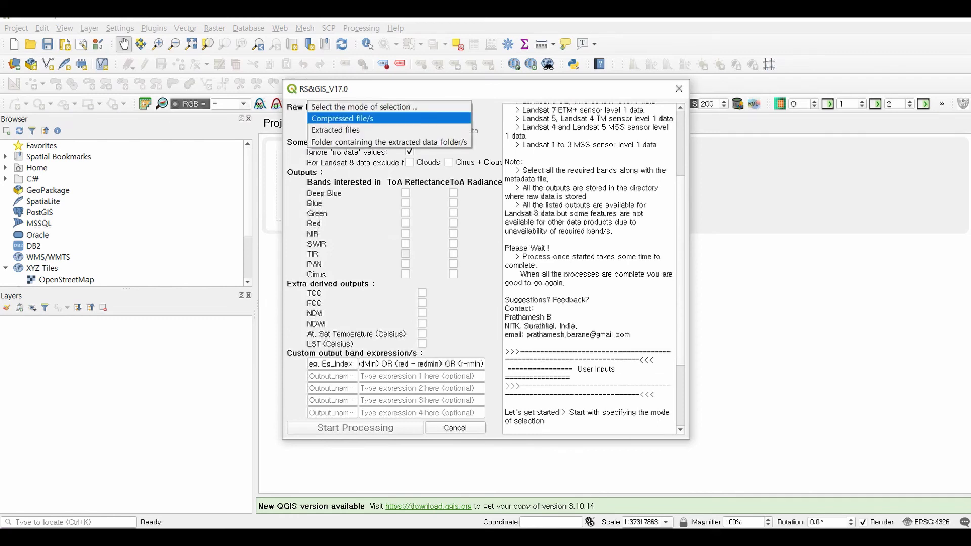
pyautogui.click(366, 119)
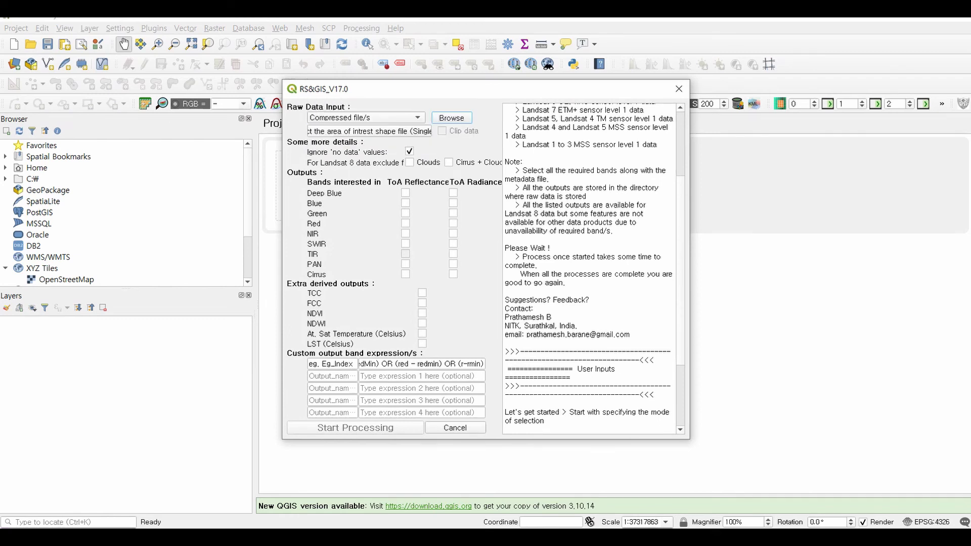
# Load LC08_L1TP_116034_20200428_20200509_01_T1.tar from the Downloads folder and process it with the LST (Celsius) output enabled.
pyautogui.click(452, 118)
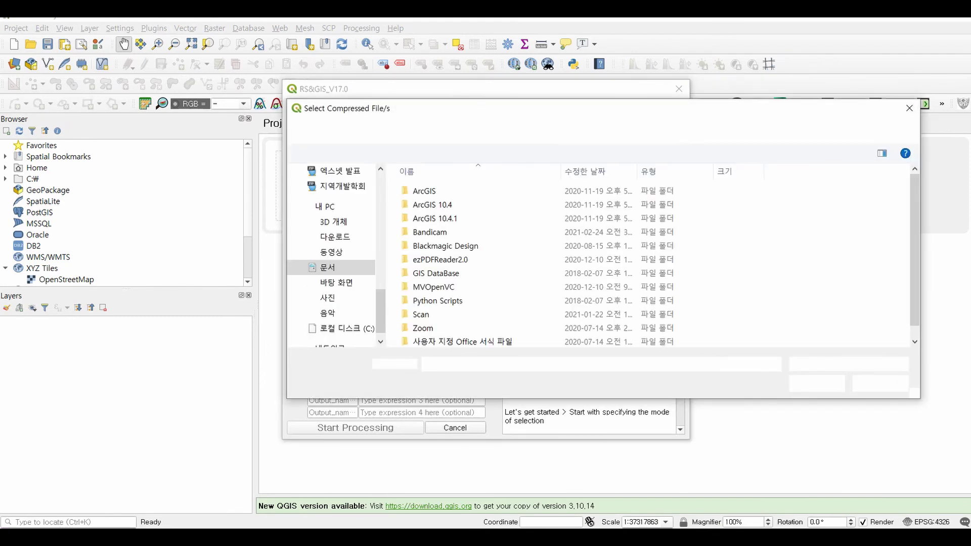
pyautogui.click(335, 237)
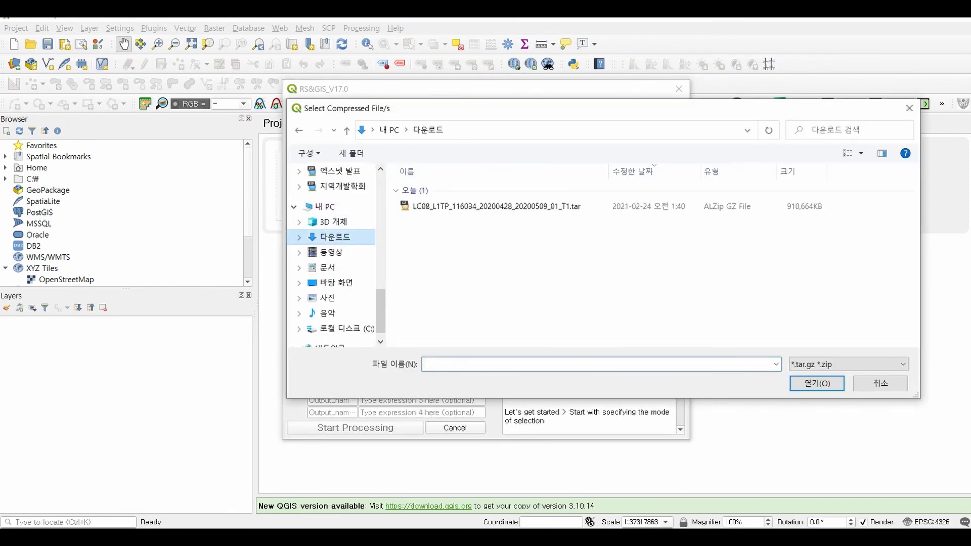
pyautogui.click(497, 206)
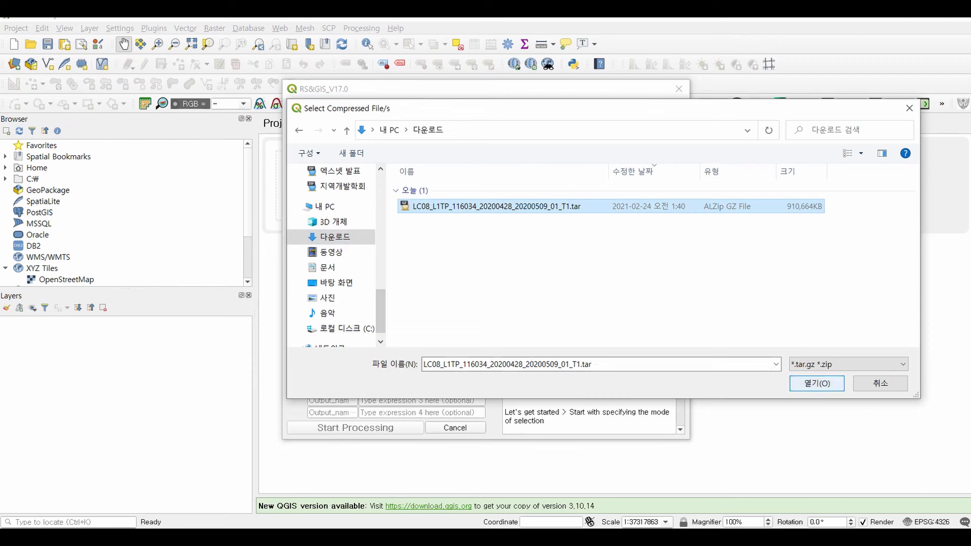
pyautogui.click(817, 383)
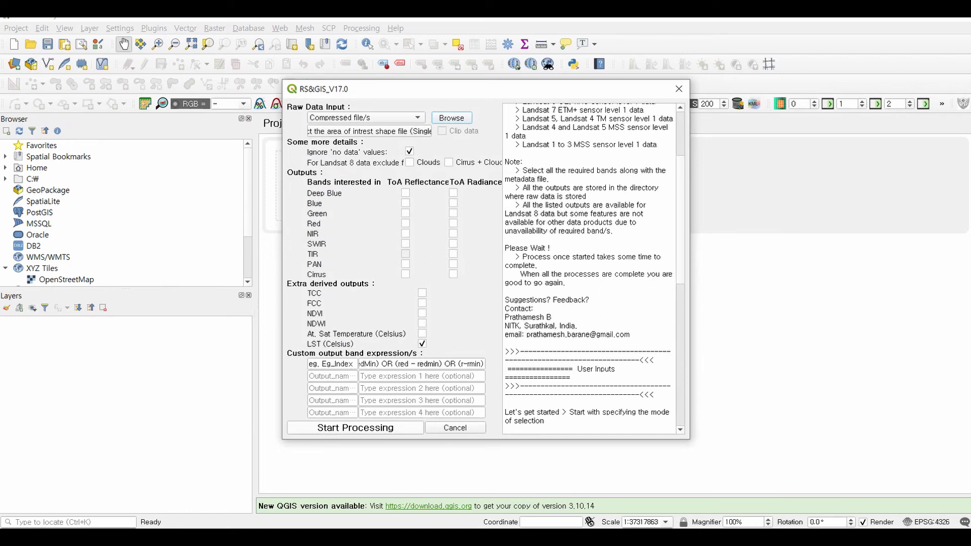
pyautogui.click(355, 428)
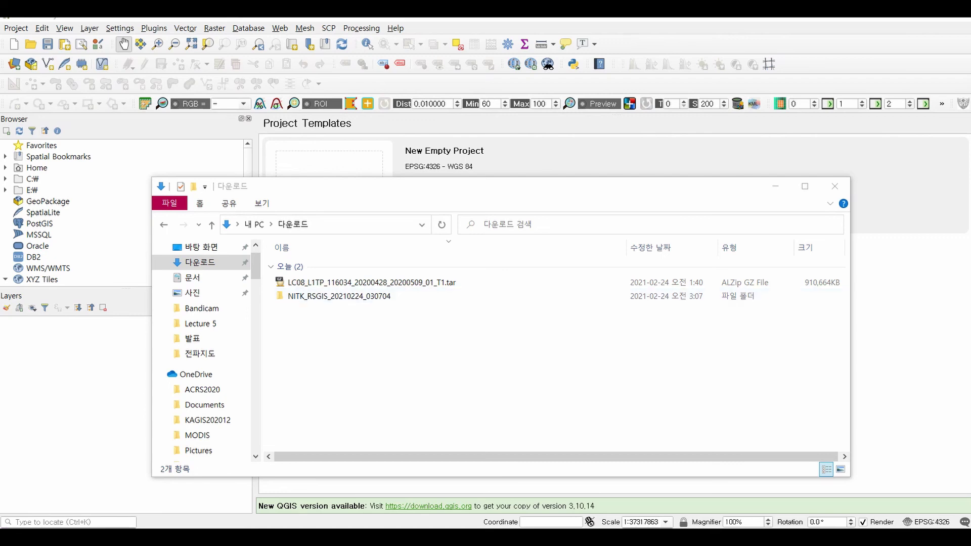
# Add the LST_B10 raster from the scene's folder in NITK_RSGIS_20210224_030704/Outputs to the QGIS project as a layer.
pyautogui.doubleClick(339, 296)
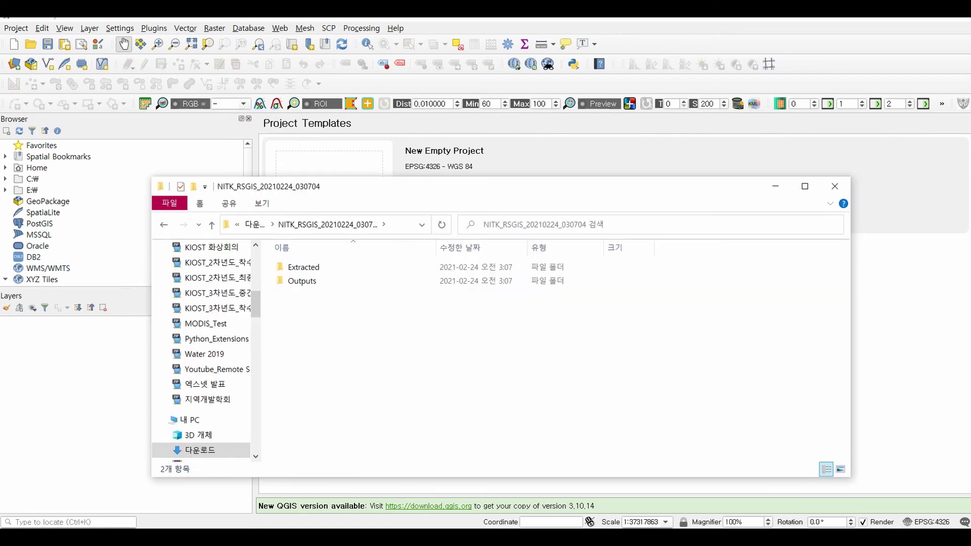
pyautogui.doubleClick(302, 280)
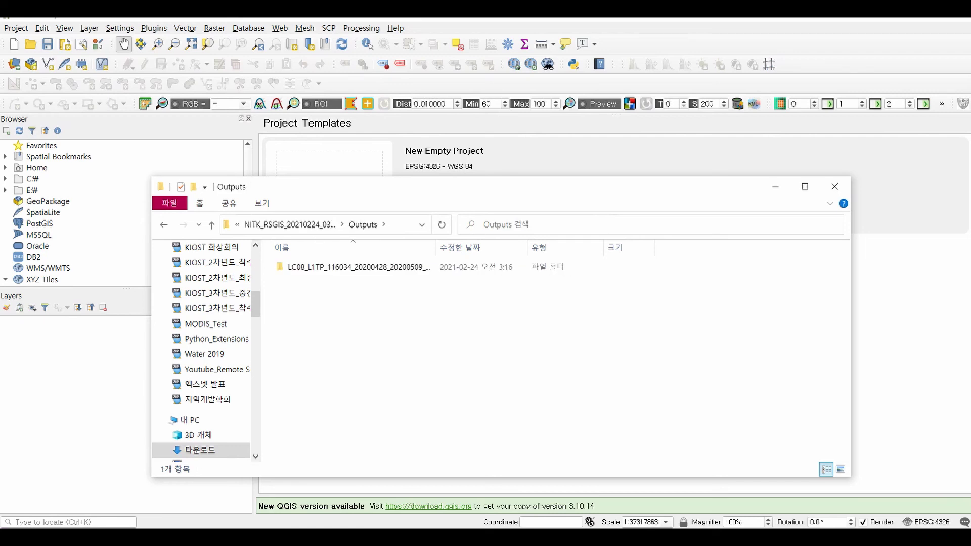
pyautogui.doubleClick(354, 267)
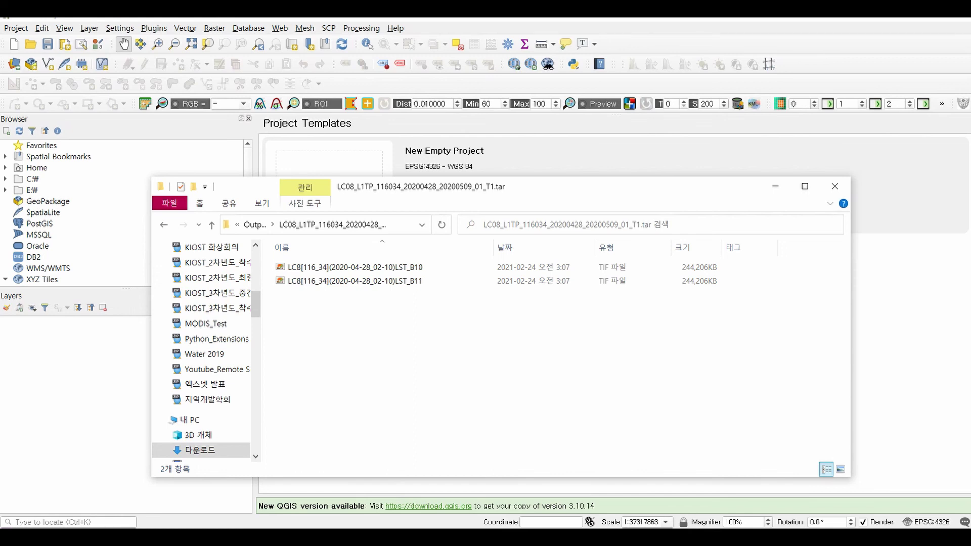
pyautogui.click(355, 267)
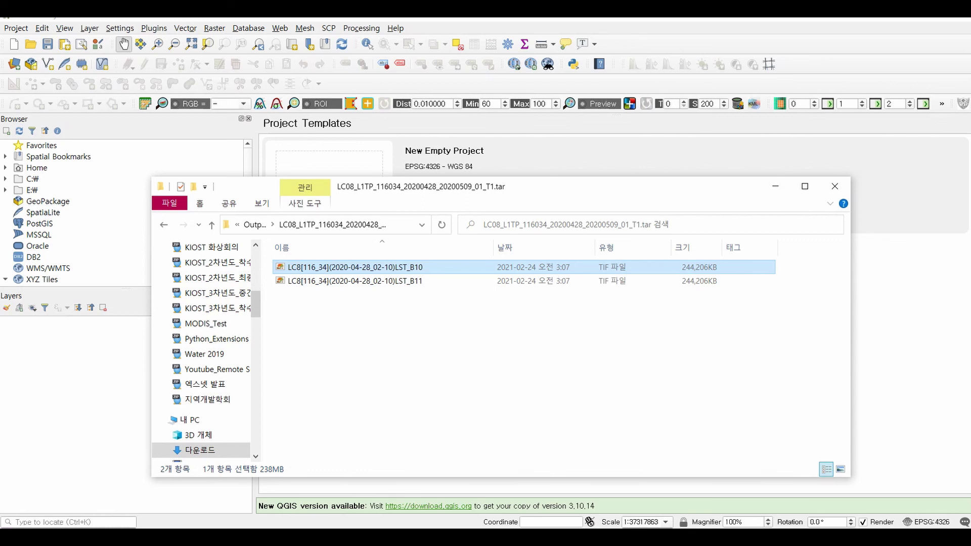
pyautogui.click(397, 280)
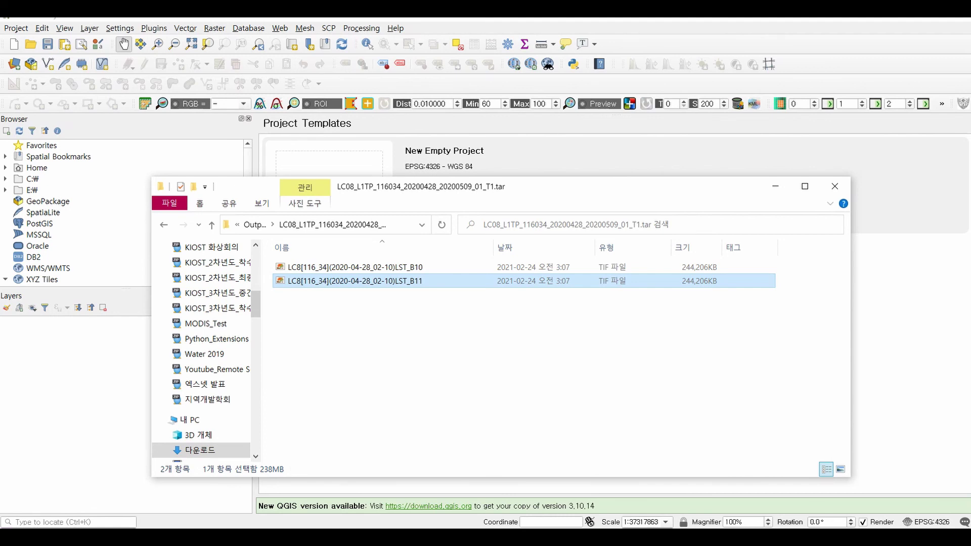
pyautogui.click(355, 267)
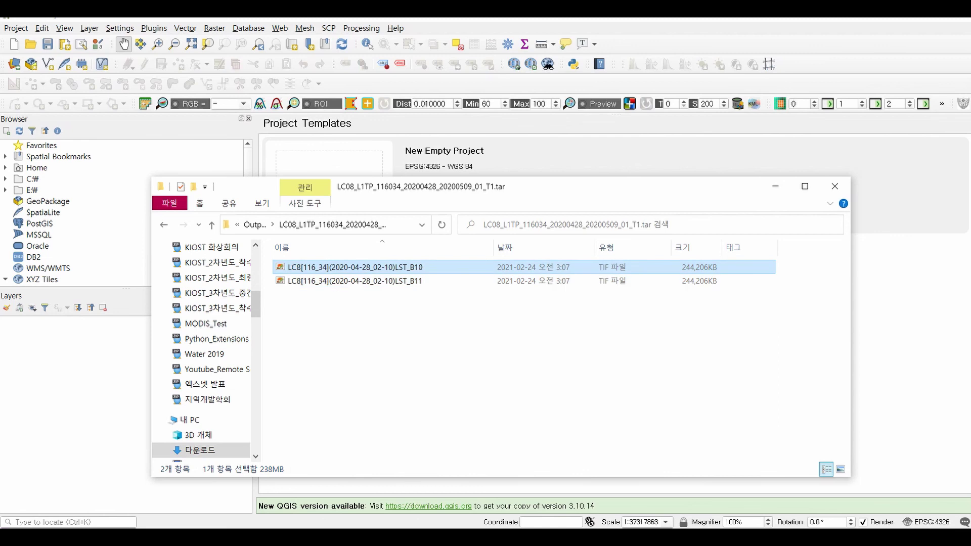
pyautogui.moveTo(354, 267); pyautogui.dragTo(91, 383)
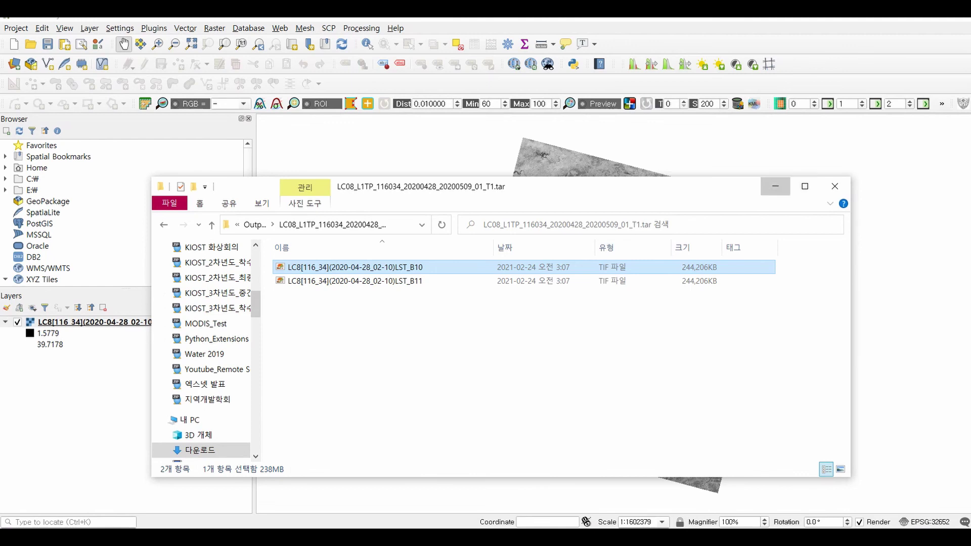
pyautogui.click(775, 186)
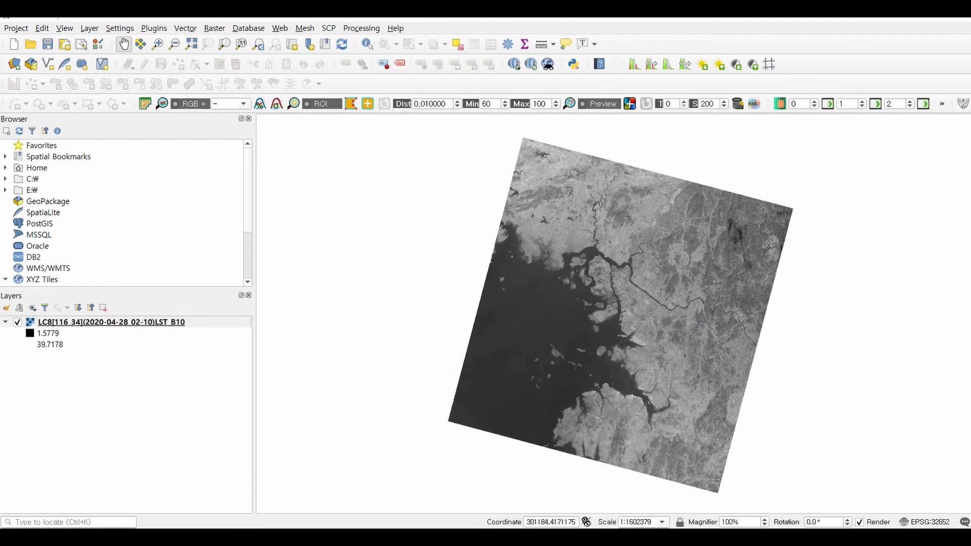
# Examine the LST_B10 surface temperature raster in close-up along the river.
pyautogui.scroll(5, 652, 296)
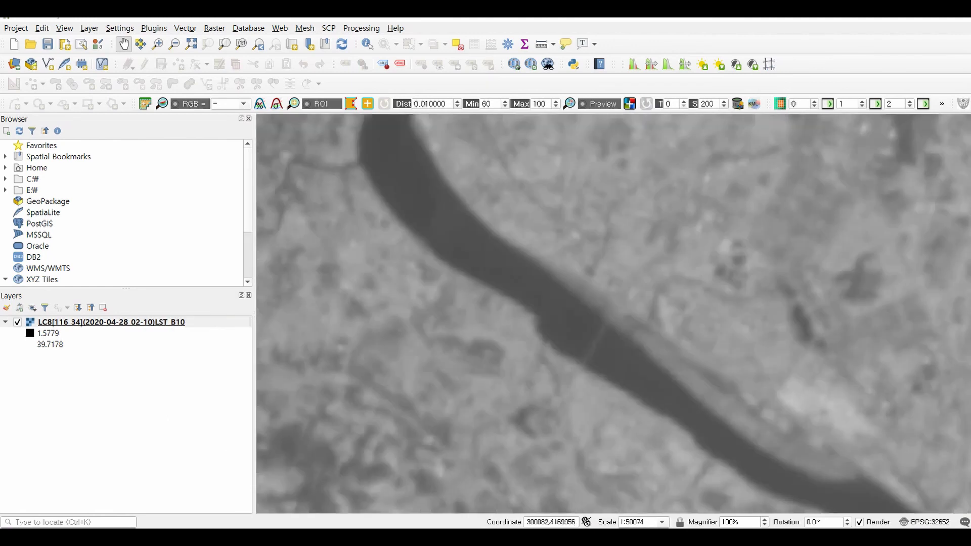
pyautogui.moveTo(711, 358); pyautogui.dragTo(432, 180)
pyautogui.moveTo(691, 330); pyautogui.dragTo(463, 136)
pyautogui.moveTo(639, 347); pyautogui.dragTo(494, 250)
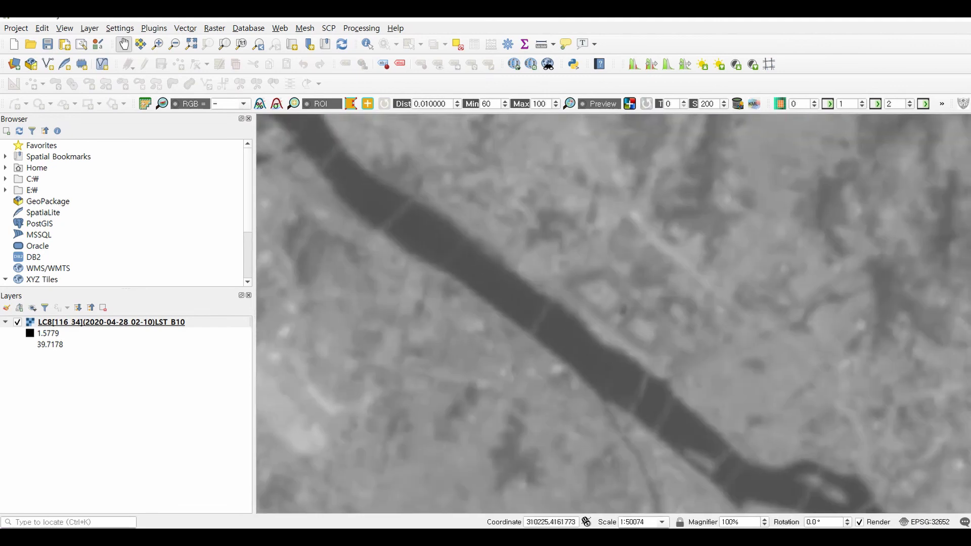